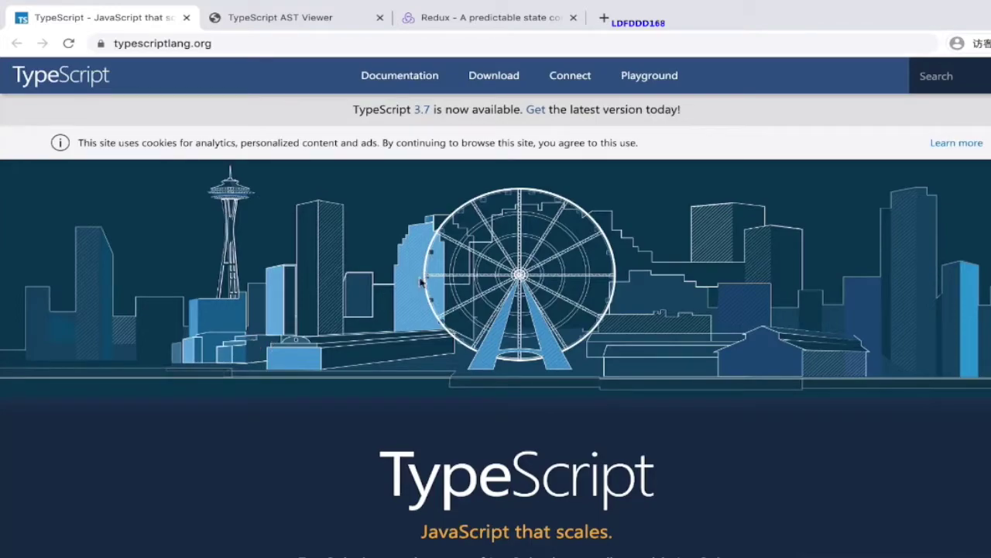
Open the TypeScript Documentation page and expand and collapse its Tutorials and Handbook sections.
{"action": "left_click", "coordinate": [402, 84]}
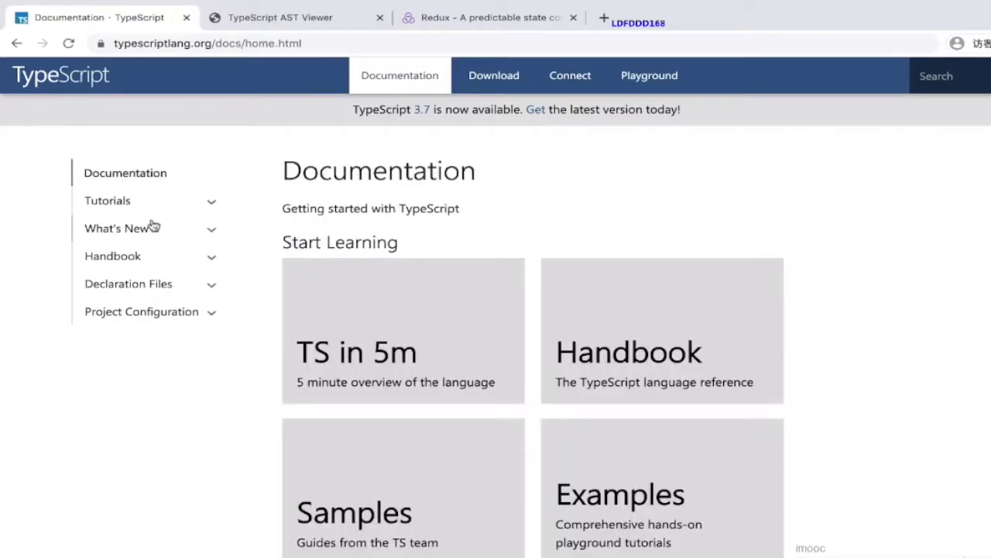
{"action": "left_click", "coordinate": [145, 214]}
{"action": "left_click", "coordinate": [146, 213]}
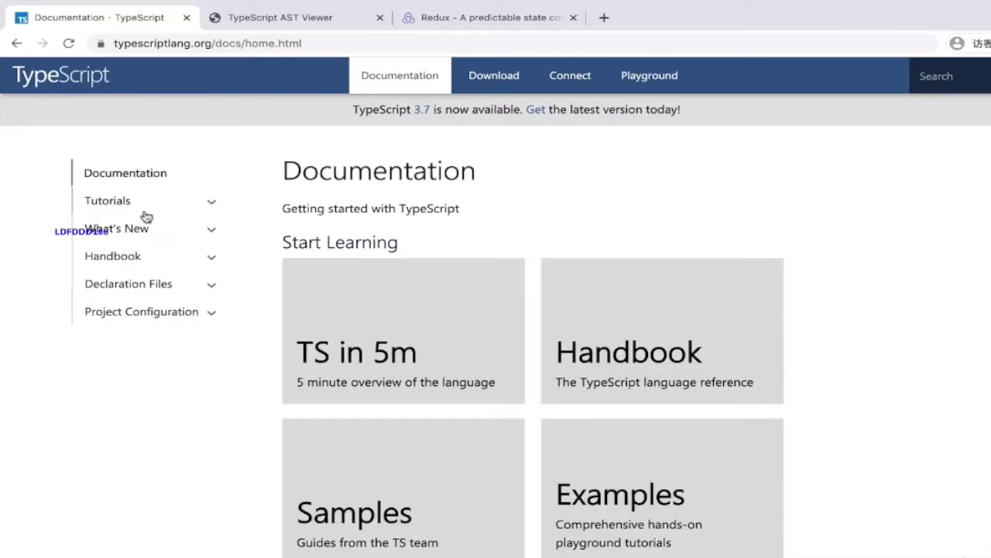
{"action": "left_click", "coordinate": [130, 248]}
{"action": "left_click", "coordinate": [129, 257]}
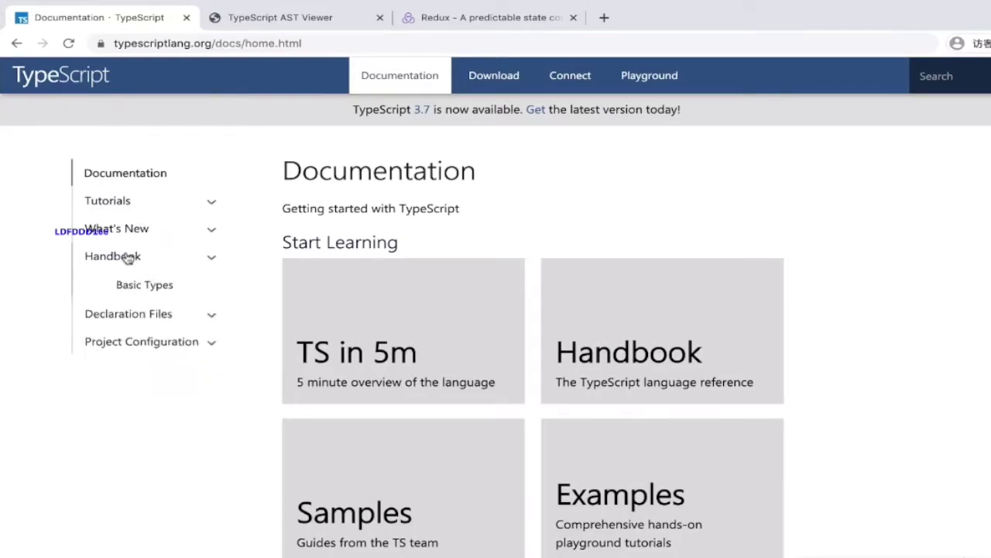
Scroll the docs page, select its web address, and switch to the TypeScript AST Viewer.
{"action": "scroll", "coordinate": [129, 258], "scroll_direction": "down", "scroll_amount": 1}
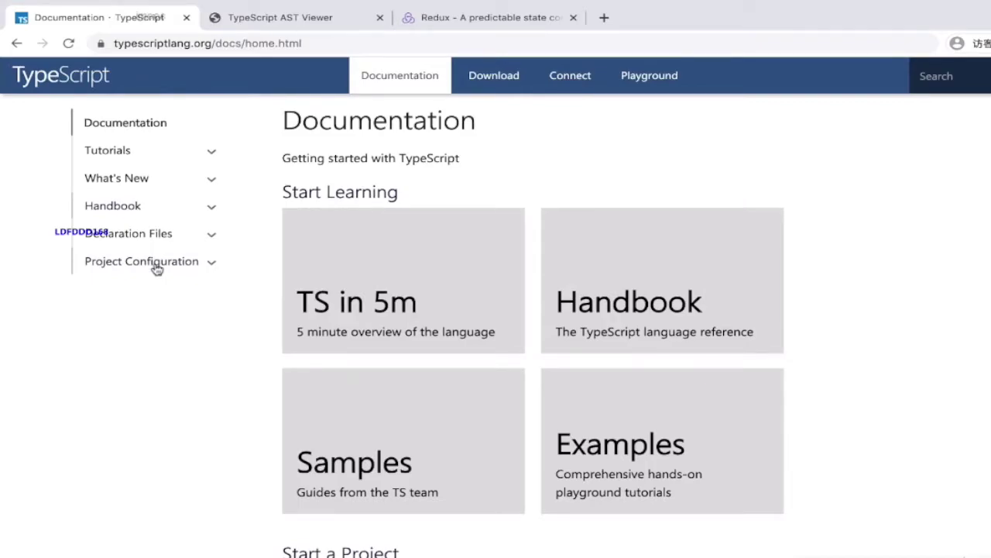
{"action": "scroll", "coordinate": [703, 222], "scroll_direction": "up", "scroll_amount": 1}
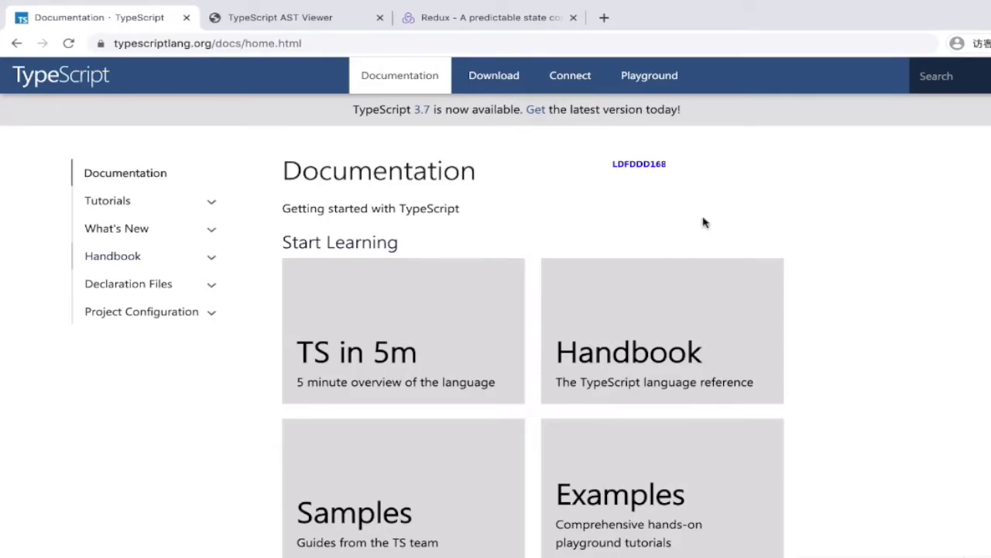
{"action": "left_click", "coordinate": [183, 44]}
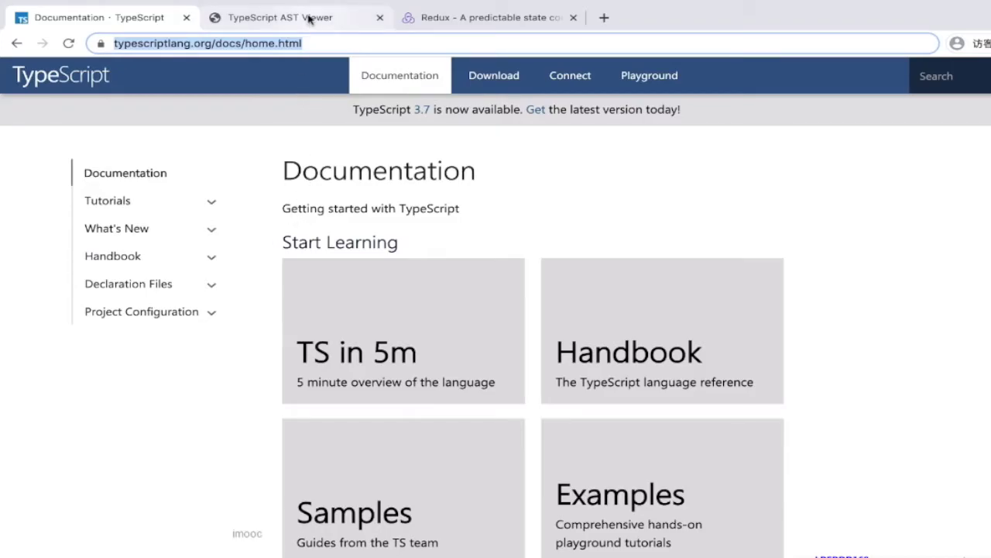
{"action": "left_click", "coordinate": [267, 24]}
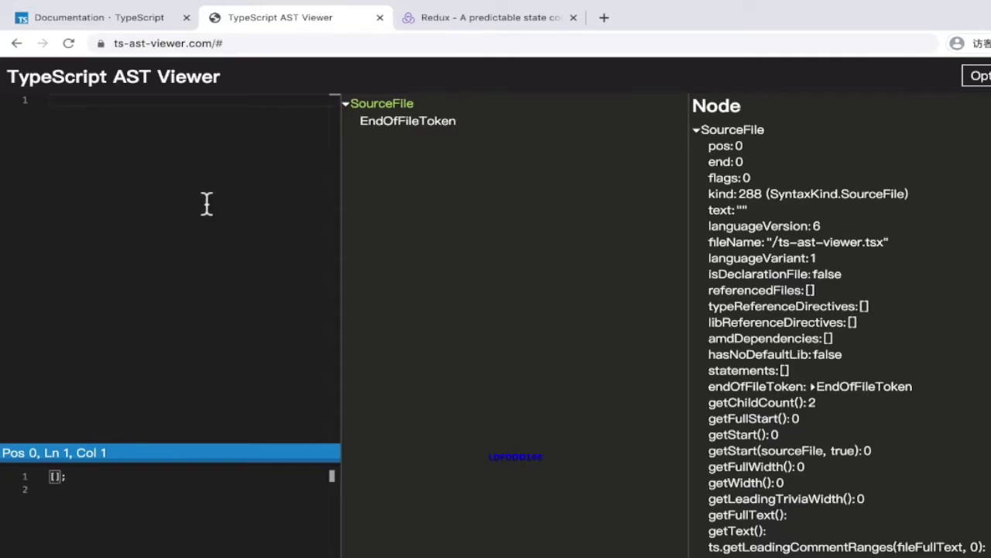
Enter const teacher = 'dell' in the AST Viewer editor, fixing a typo, then select the line.
{"action": "type", "text": "const tea"}
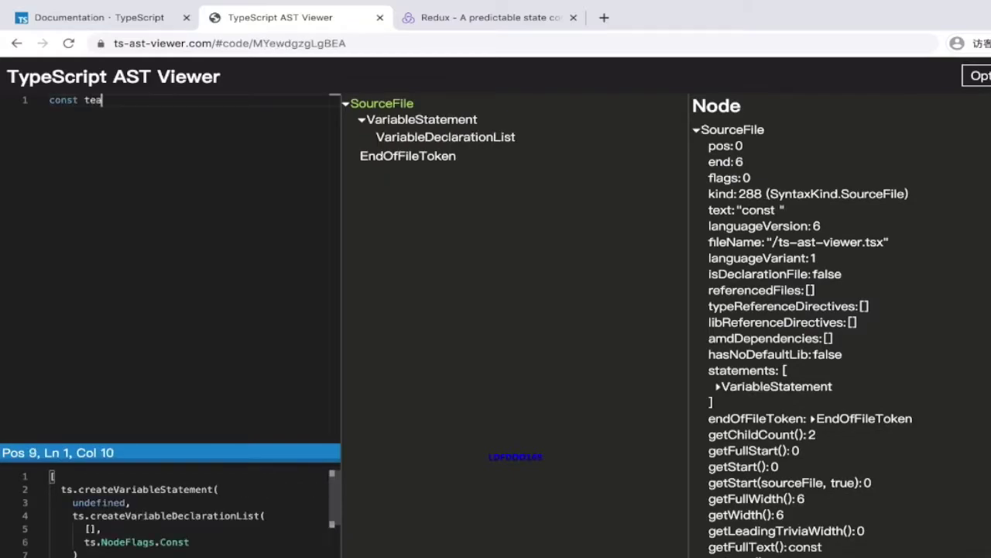
{"action": "type", "text": "cer"}
{"action": "key", "text": "BackSpace"}
{"action": "key", "text": "BackSpace"}
{"action": "type", "text": "h"}
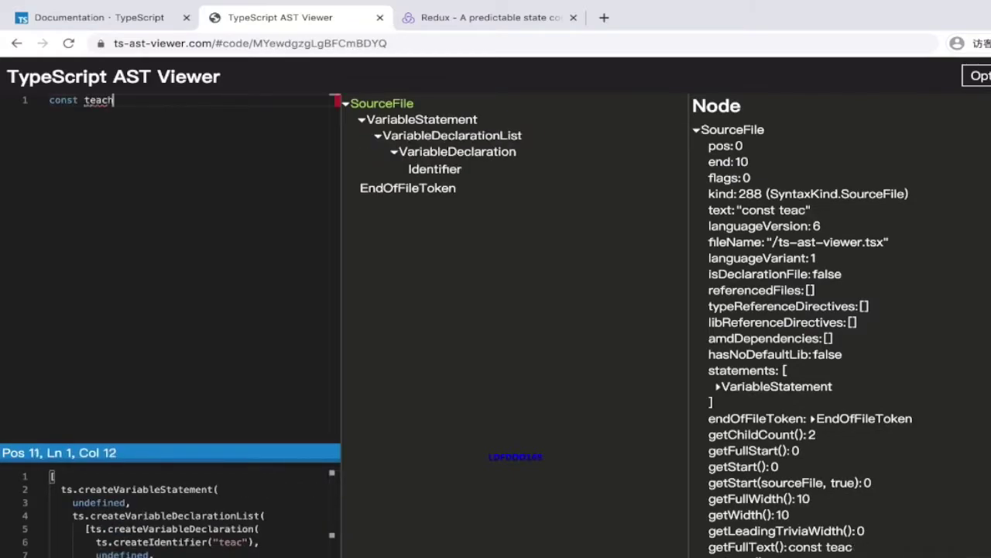
{"action": "type", "text": "er = 'dell"}
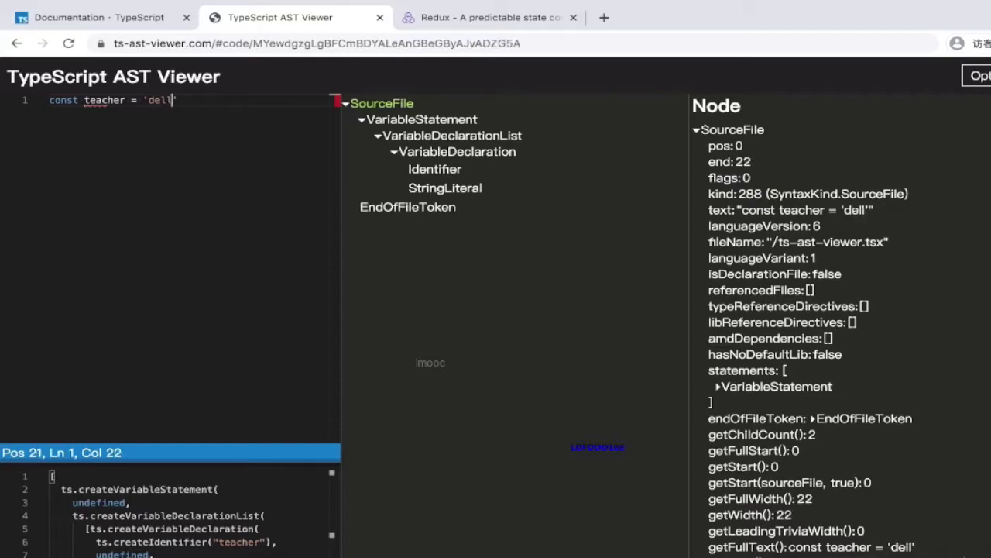
{"action": "left_click_drag", "start_coordinate": [179, 101], "coordinate": [2, 91]}
{"action": "left_click", "coordinate": [199, 103]}
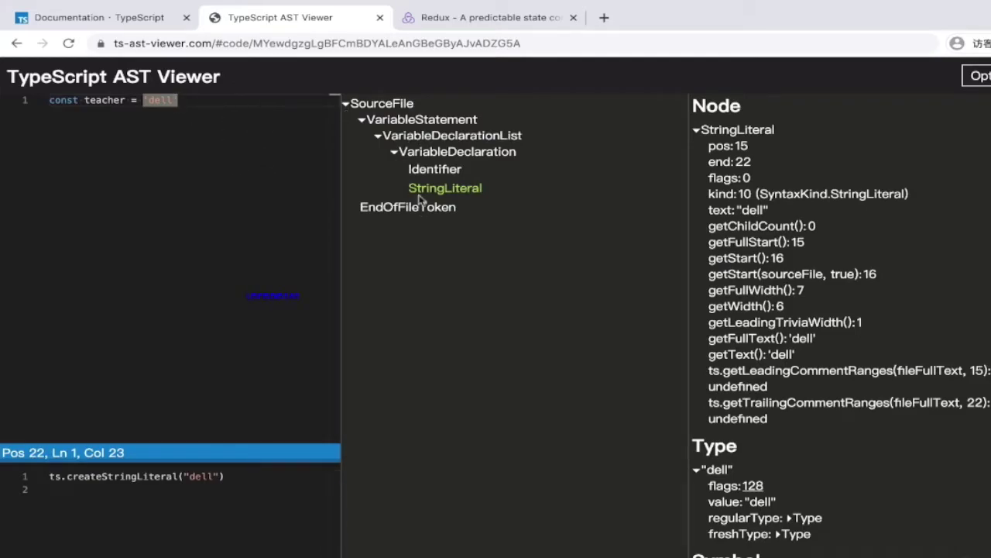
Inspect the teacher Identifier and 'dell' StringLiteral node details, then go to the Redux site.
{"action": "left_click", "coordinate": [97, 100]}
{"action": "left_click", "coordinate": [195, 122]}
{"action": "left_click", "coordinate": [426, 175]}
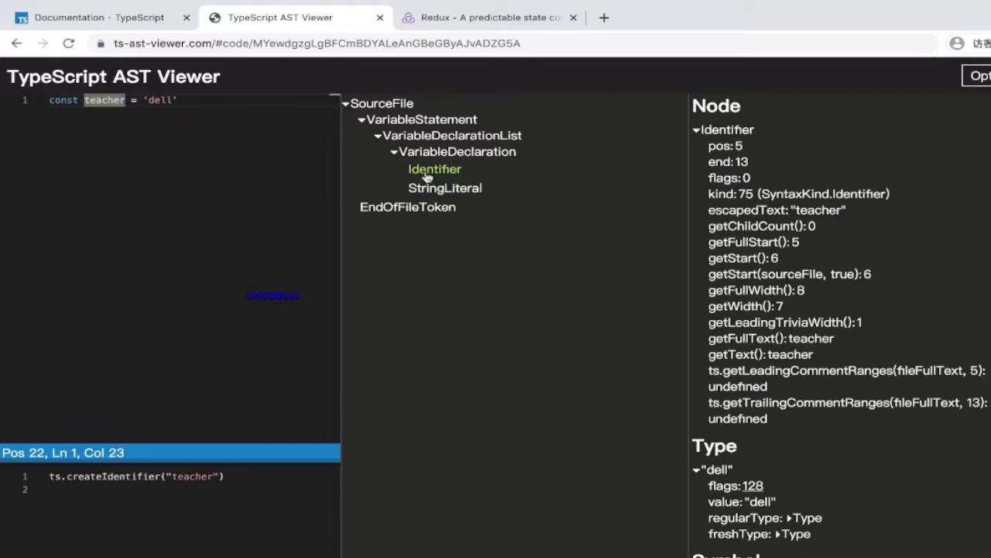
{"action": "left_click", "coordinate": [123, 103]}
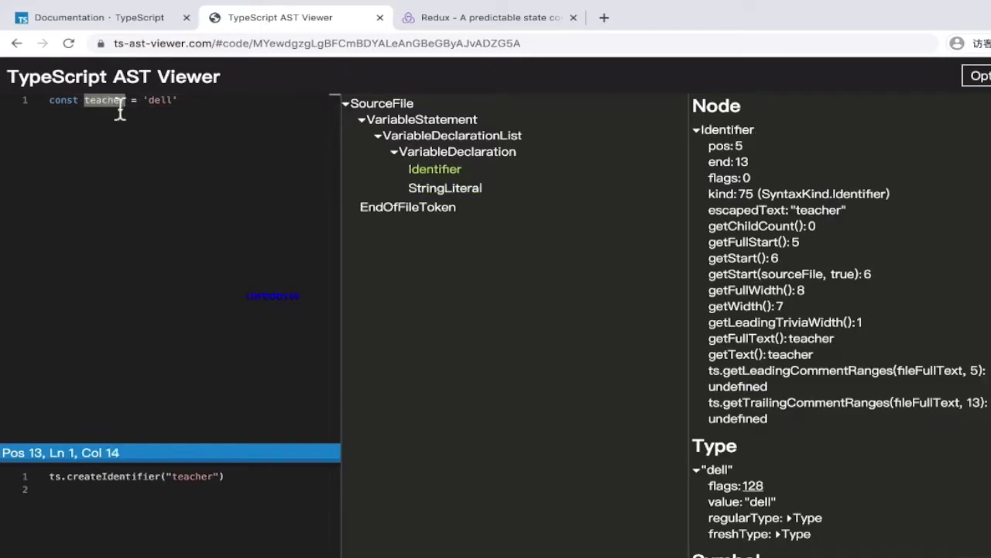
{"action": "left_click", "coordinate": [153, 101]}
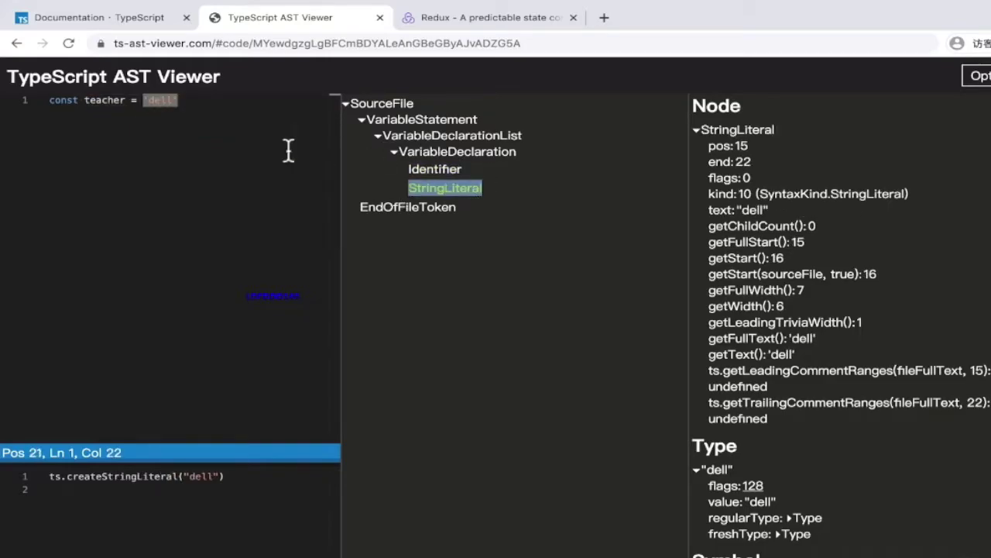
{"action": "left_click", "coordinate": [195, 101]}
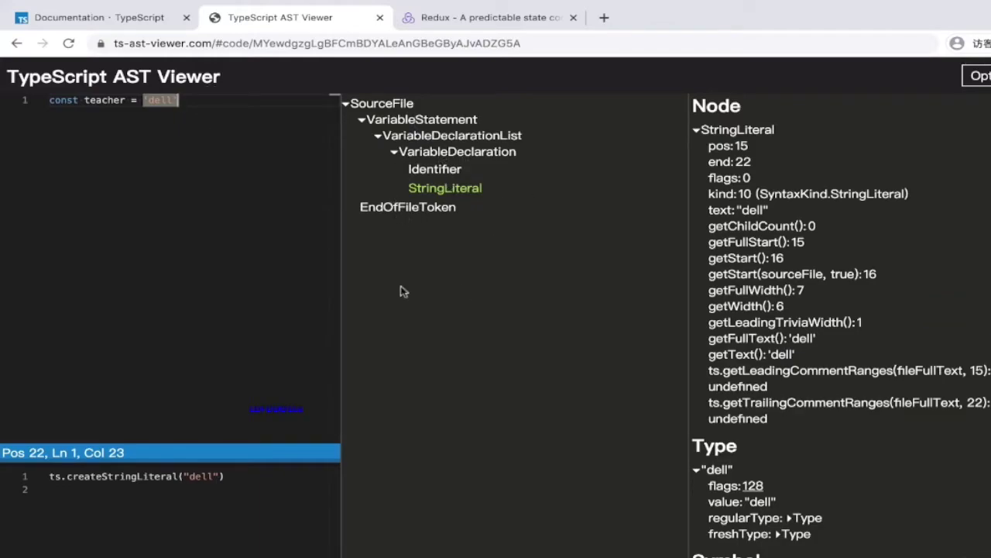
{"action": "left_click", "coordinate": [508, 17]}
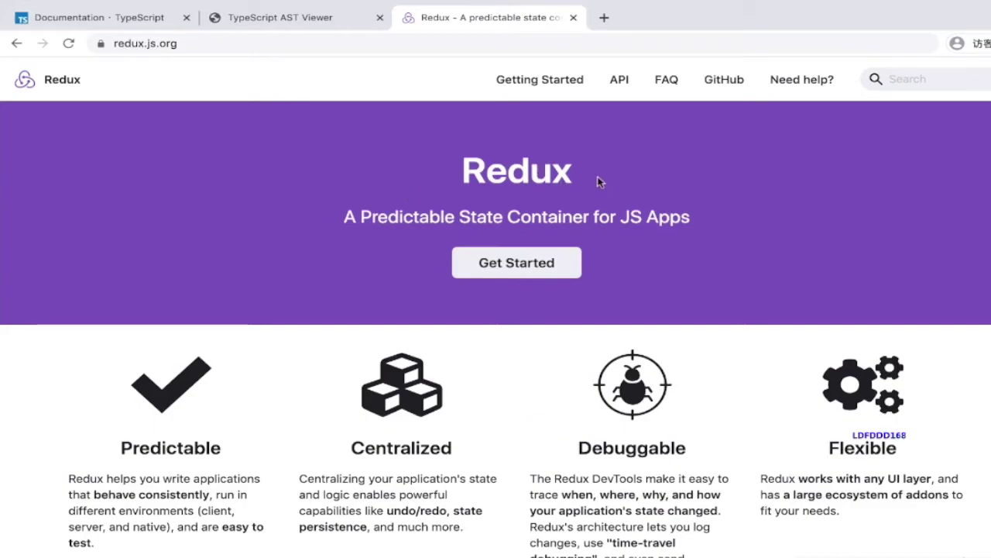
Highlight and clear the Redux homepage heading several times.
{"action": "left_click_drag", "start_coordinate": [597, 181], "coordinate": [426, 175]}
{"action": "left_click", "coordinate": [432, 179]}
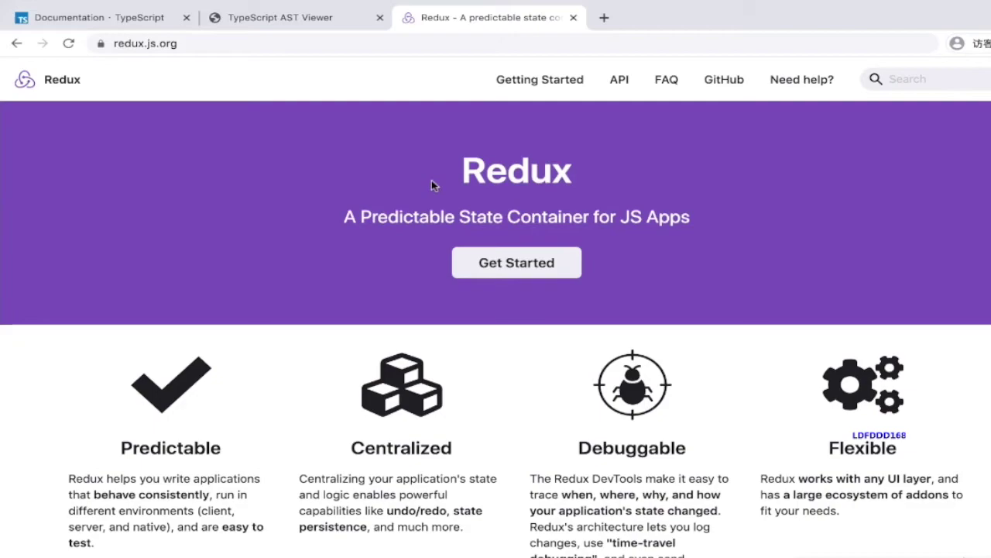
{"action": "left_click_drag", "start_coordinate": [626, 171], "coordinate": [460, 171]}
{"action": "left_click", "coordinate": [617, 168]}
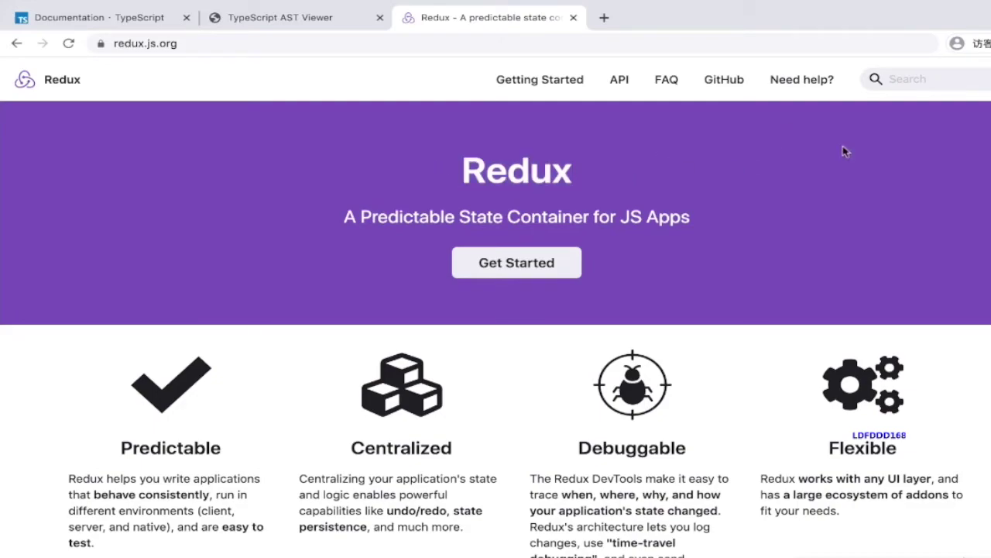
{"action": "mouse_move", "coordinate": [468, 180]}
{"action": "left_mouse_down"}
{"action": "mouse_move", "coordinate": [674, 184]}
{"action": "mouse_move", "coordinate": [445, 180]}
{"action": "left_mouse_up"}
{"action": "left_click", "coordinate": [660, 184]}
Search the Redux docs for 'typescript' and open the Usage with TypeScript recipe.
{"action": "left_click", "coordinate": [961, 72]}
{"action": "type", "text": "typescript"}
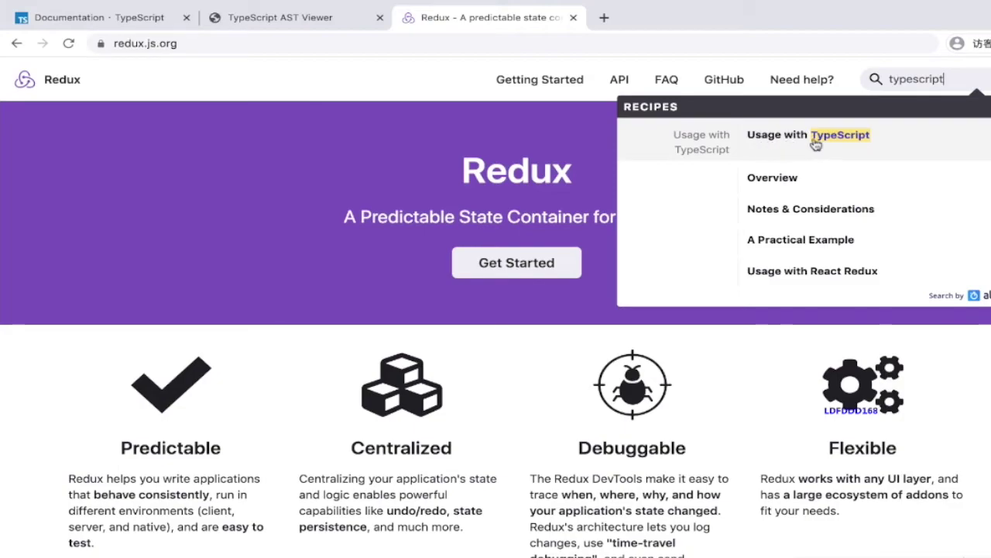
{"action": "left_click", "coordinate": [865, 139]}
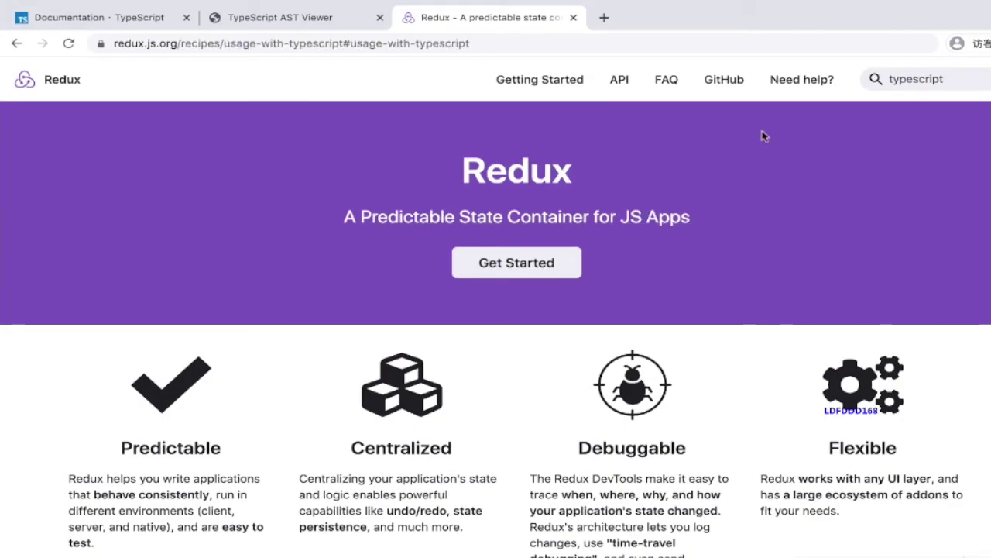
{"action": "scroll", "coordinate": [443, 387], "scroll_direction": "down", "scroll_amount": 3}
{"action": "scroll", "coordinate": [443, 387], "scroll_direction": "down", "scroll_amount": 3}
{"action": "scroll", "coordinate": [443, 387], "scroll_direction": "down", "scroll_amount": 4}
{"action": "scroll", "coordinate": [443, 386], "scroll_direction": "down", "scroll_amount": 3}
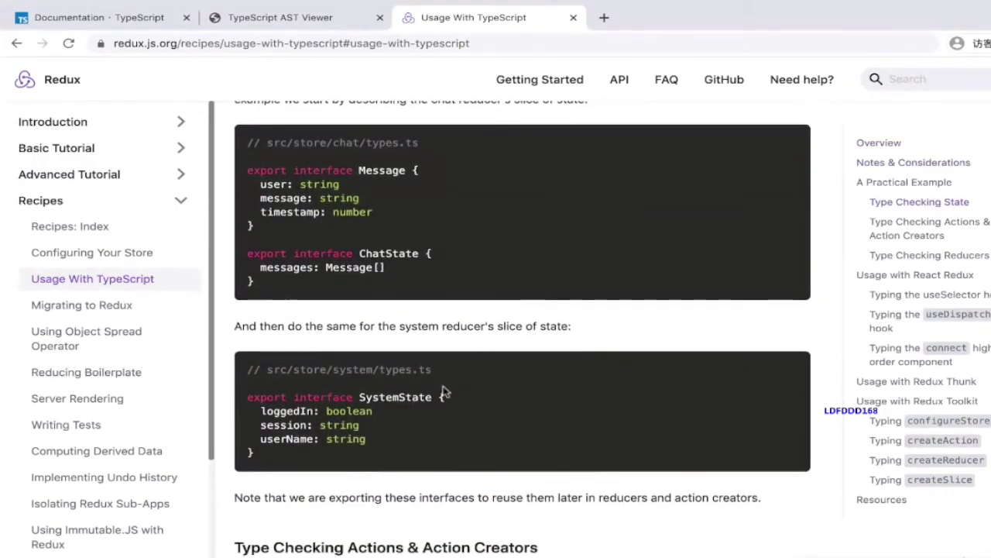
{"action": "scroll", "coordinate": [399, 279], "scroll_direction": "down", "scroll_amount": 1}
{"action": "scroll", "coordinate": [392, 244], "scroll_direction": "down", "scroll_amount": 1}
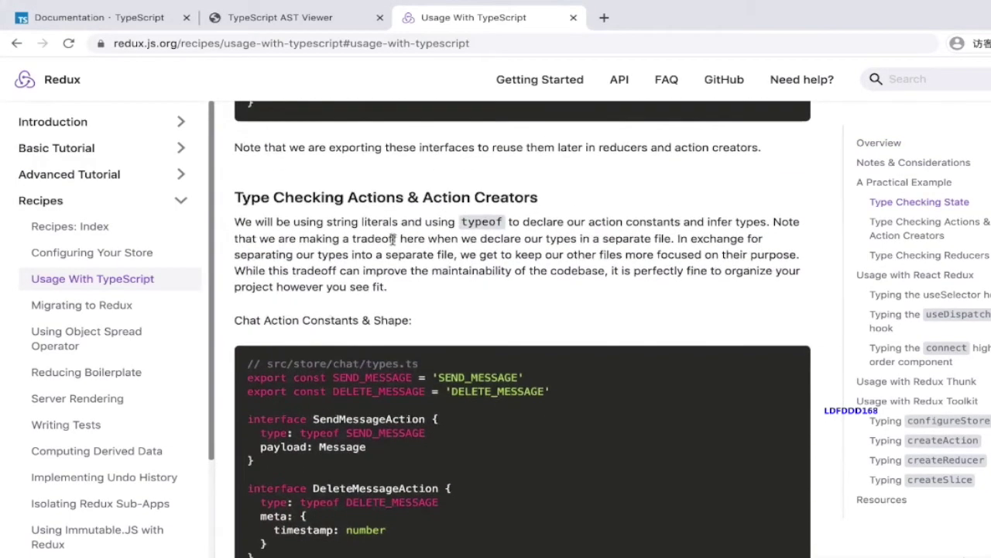
{"action": "scroll", "coordinate": [393, 244], "scroll_direction": "down", "scroll_amount": 3}
{"action": "scroll", "coordinate": [392, 244], "scroll_direction": "down", "scroll_amount": 2}
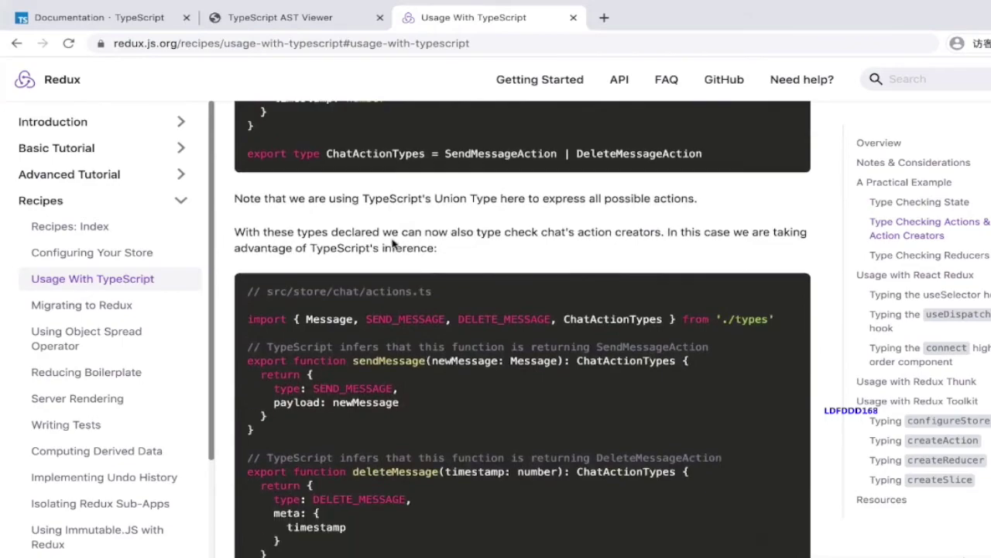
{"action": "scroll", "coordinate": [393, 244], "scroll_direction": "up", "scroll_amount": 13}
{"action": "scroll", "coordinate": [392, 244], "scroll_direction": "up", "scroll_amount": 7}
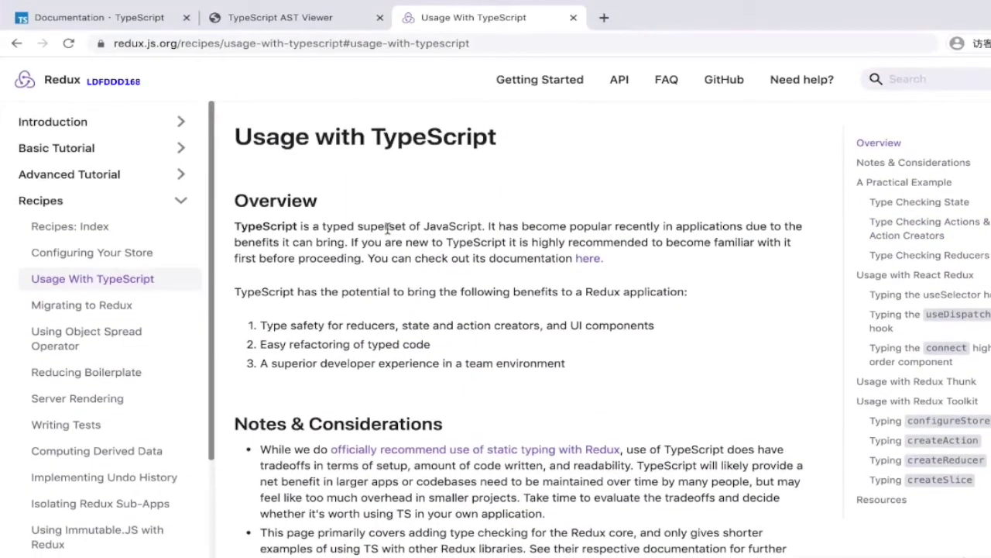